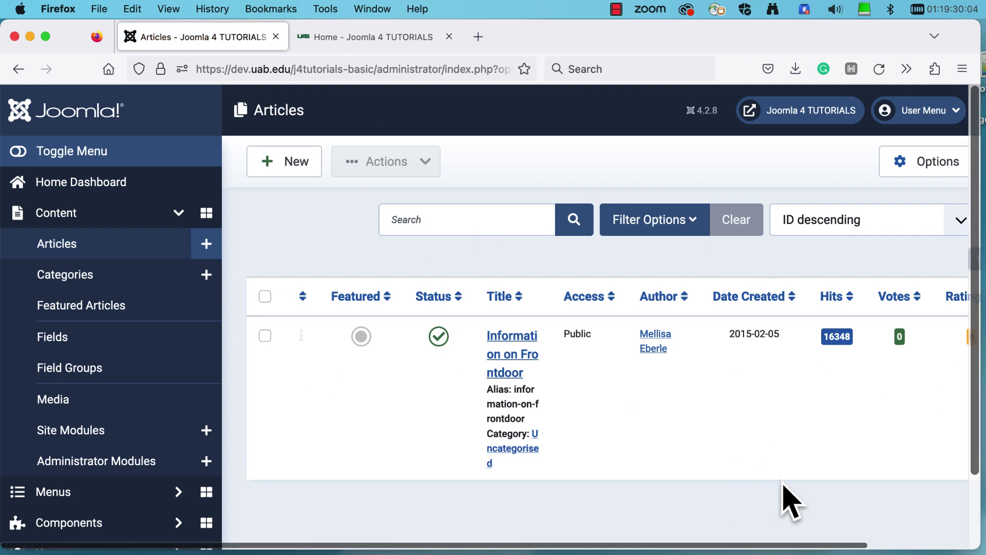
- Create a new article titled "UAB Recreation Camp"
{"action": "scroll", "coordinate": [783, 497], "scroll_direction": "right", "scroll_amount": 4}
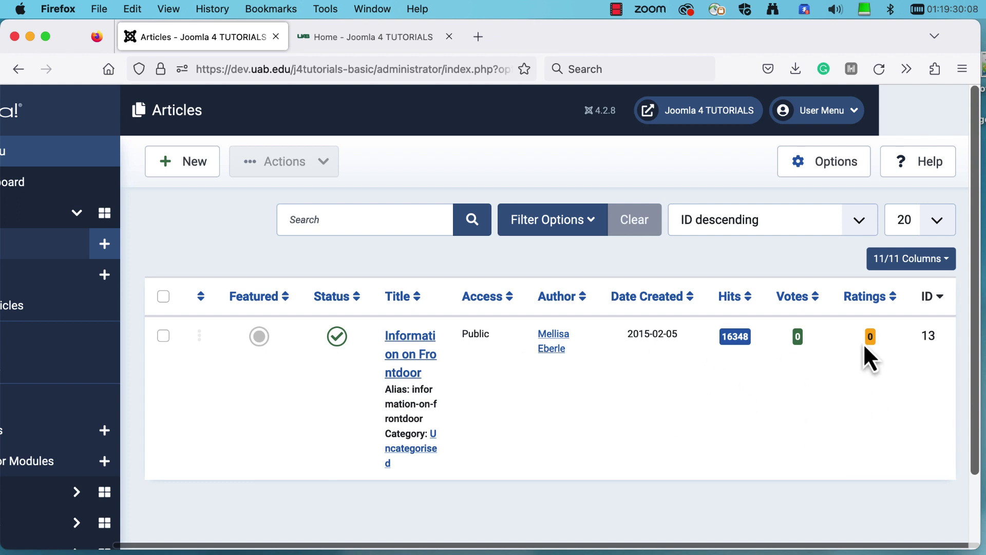
{"action": "left_click", "coordinate": [179, 165]}
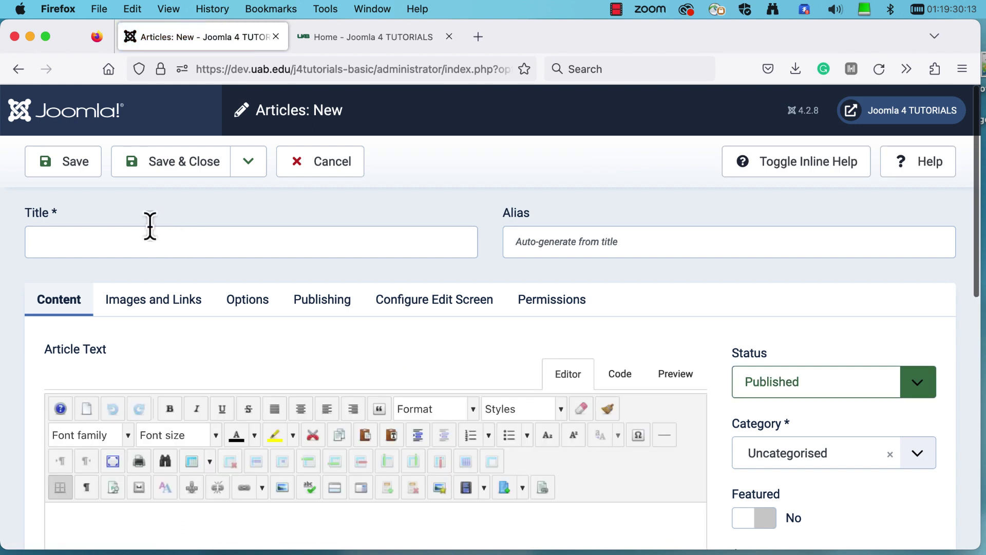
{"action": "left_click", "coordinate": [143, 238]}
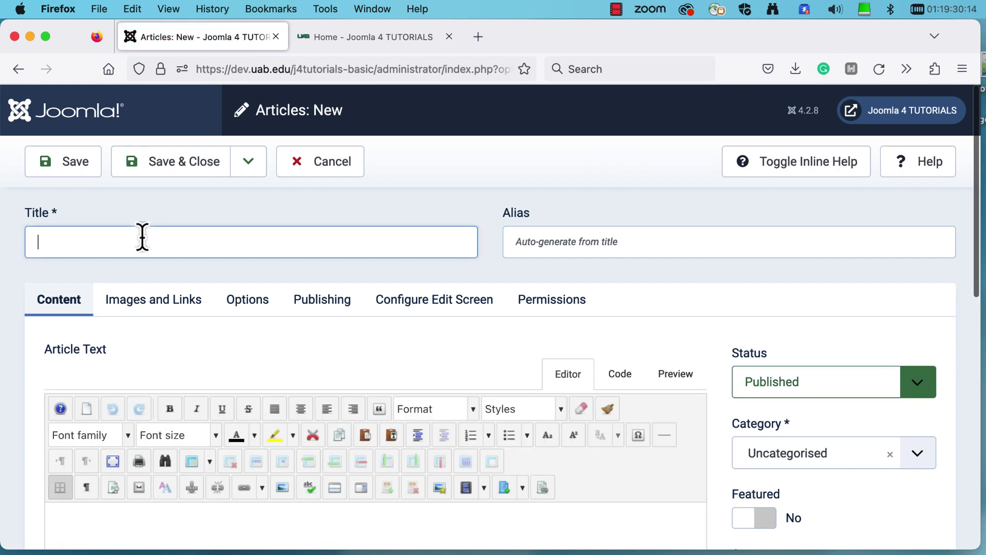
{"action": "type", "text": "Uab"}
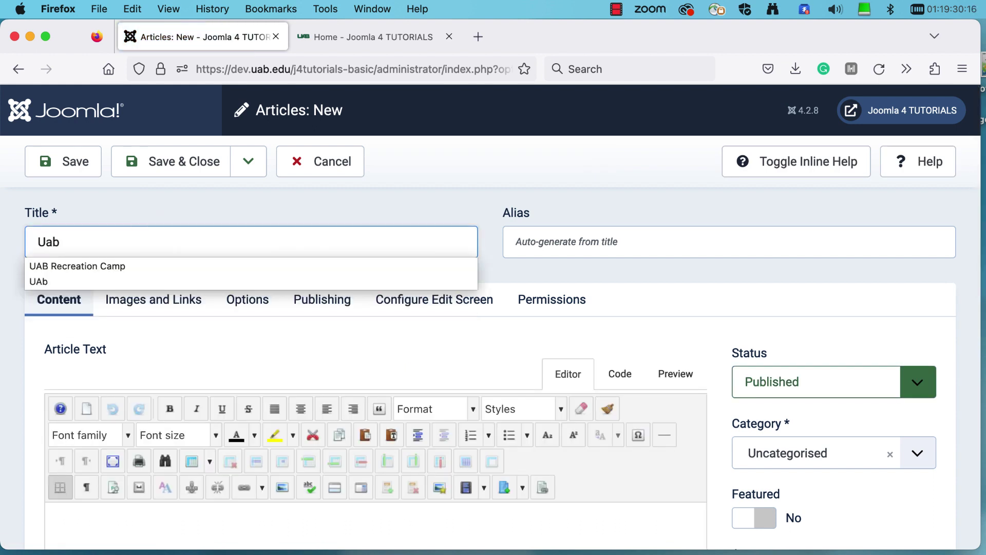
{"action": "left_click", "coordinate": [133, 263]}
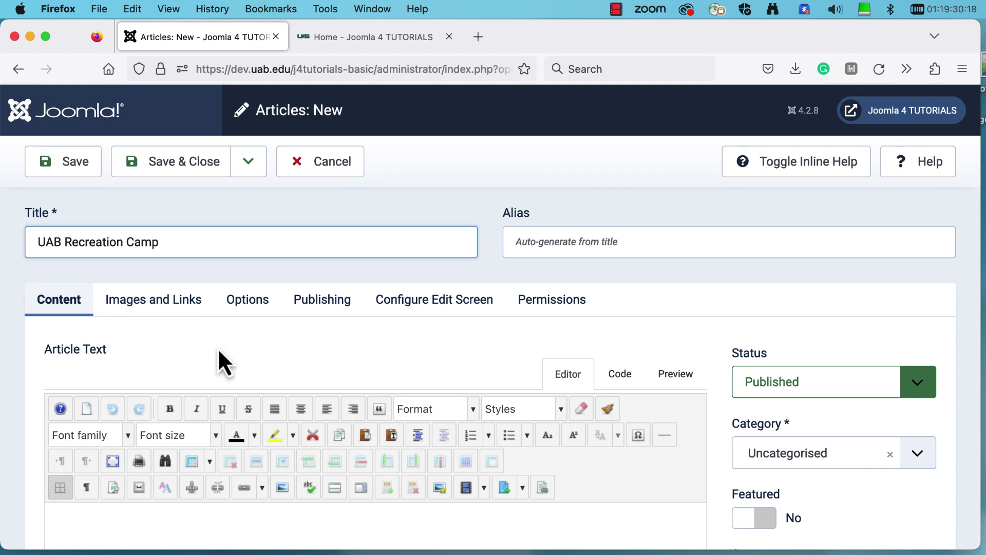
- Paste the copied summer camp description into the article's body text
{"action": "scroll", "coordinate": [218, 347], "scroll_direction": "down", "scroll_amount": 3}
{"action": "left_click", "coordinate": [109, 437]}
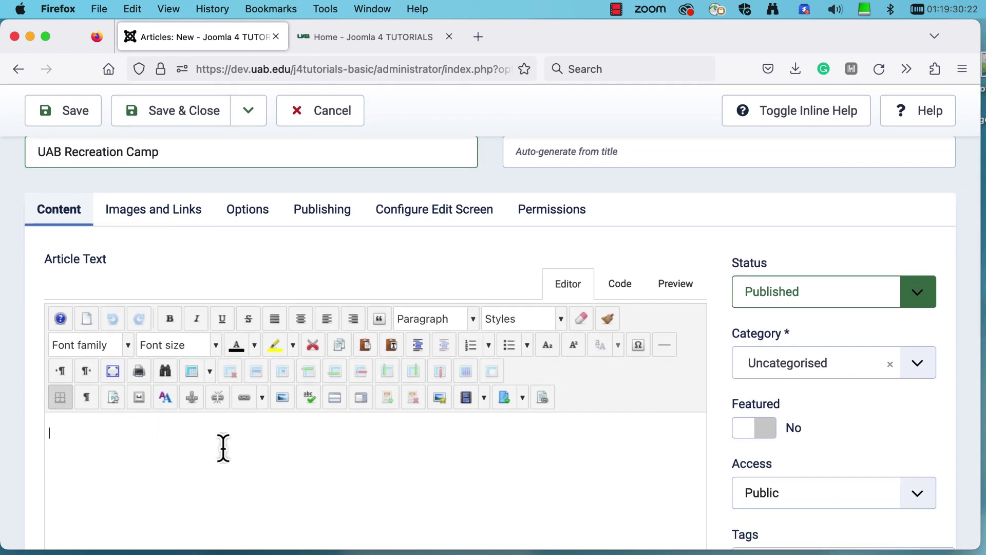
{"action": "key", "text": "super+v"}
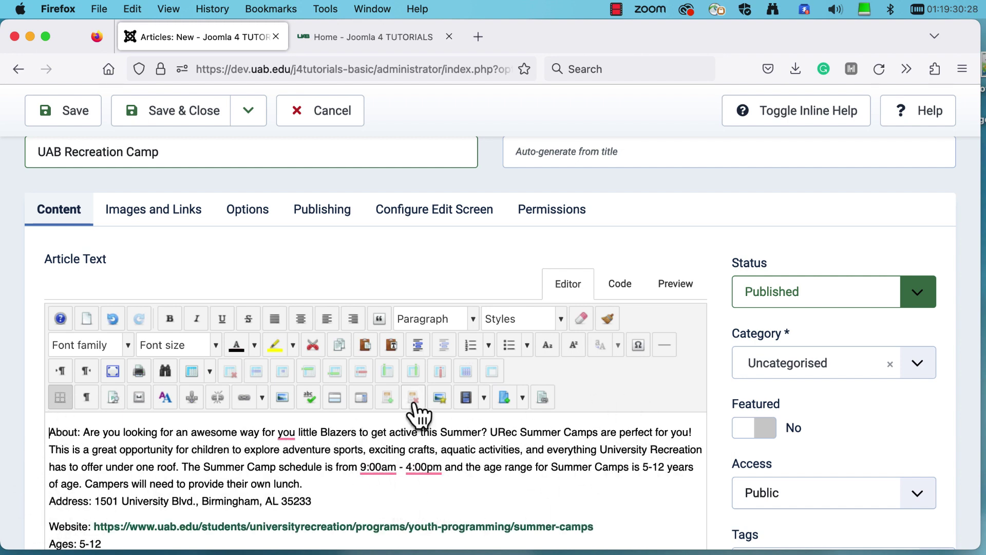
- Upload summer_camp.jpg from the pics_ex folder through the extended image manager
{"action": "left_click", "coordinate": [439, 397]}
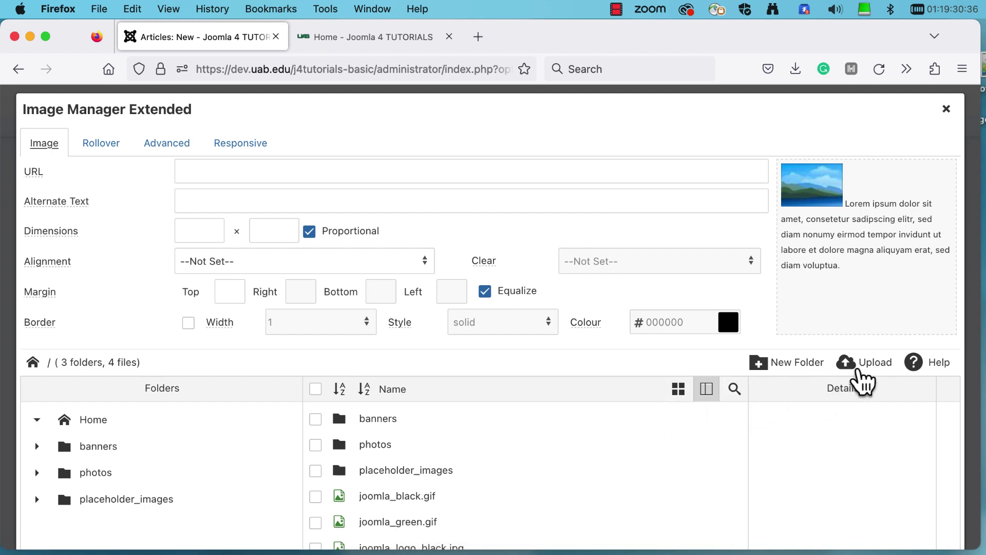
{"action": "left_click", "coordinate": [858, 362]}
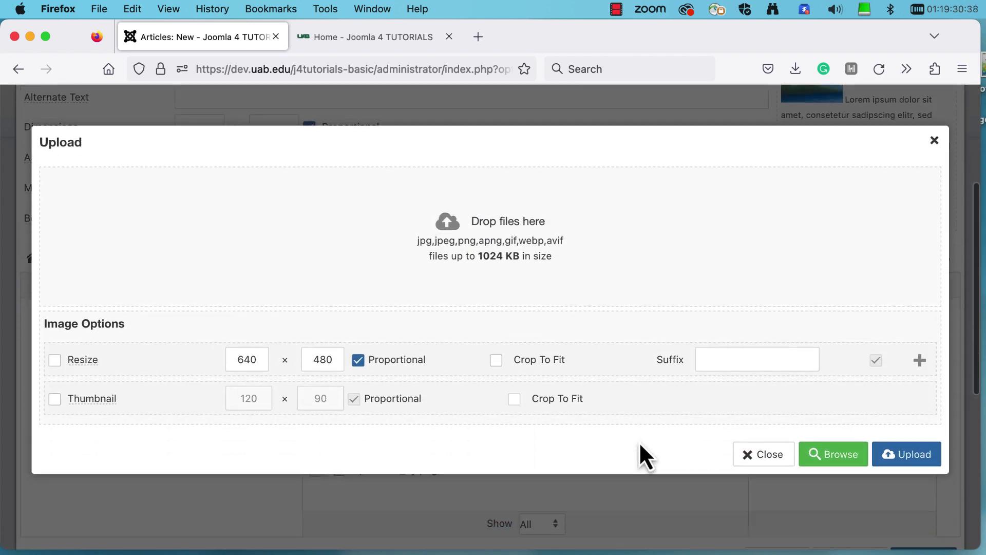
{"action": "left_click", "coordinate": [822, 451]}
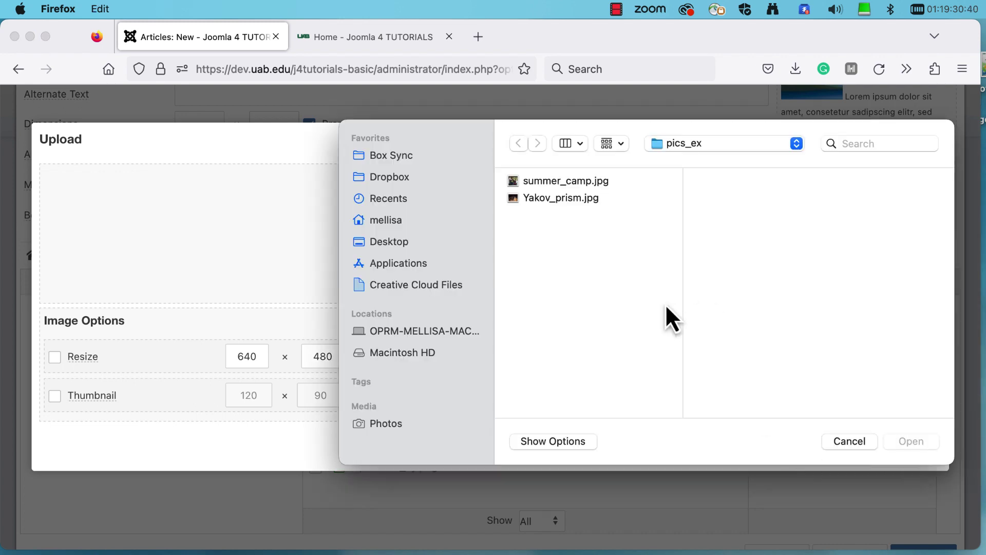
{"action": "left_click", "coordinate": [525, 180]}
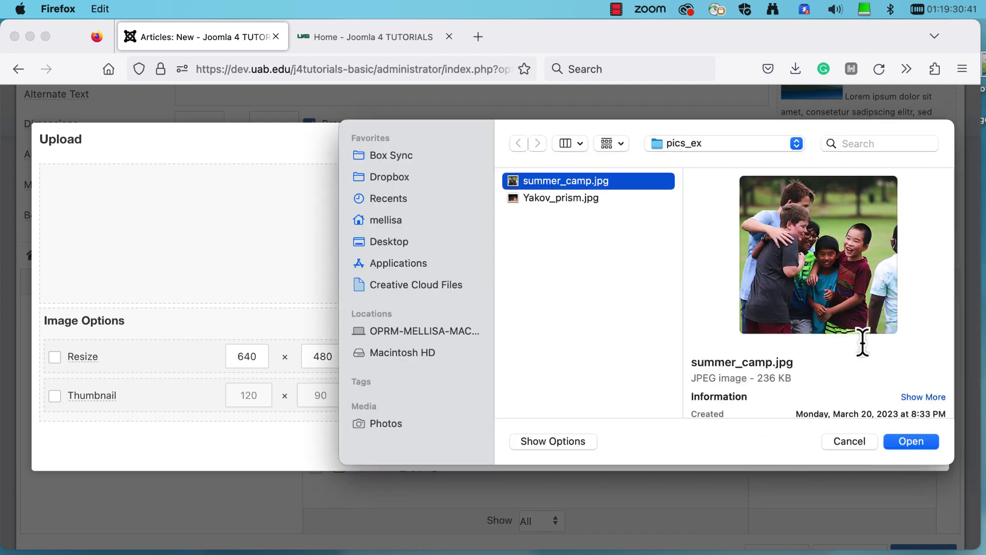
{"action": "left_click", "coordinate": [918, 444]}
{"action": "left_click", "coordinate": [920, 455]}
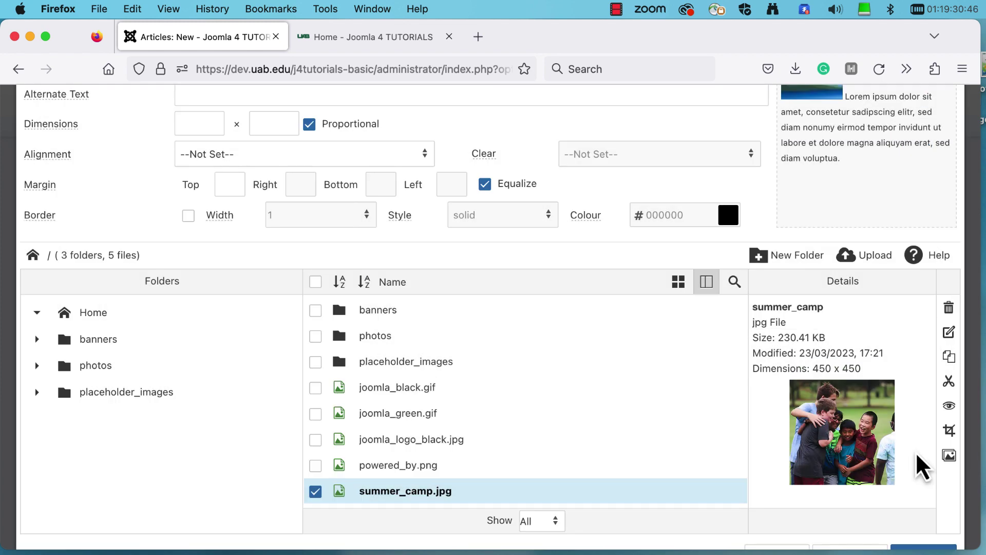
- Choose the uploaded summer_camp.jpg as the image source and give it an equal margin of 10 on all sides
{"action": "scroll", "coordinate": [584, 264], "scroll_direction": "up", "scroll_amount": 3}
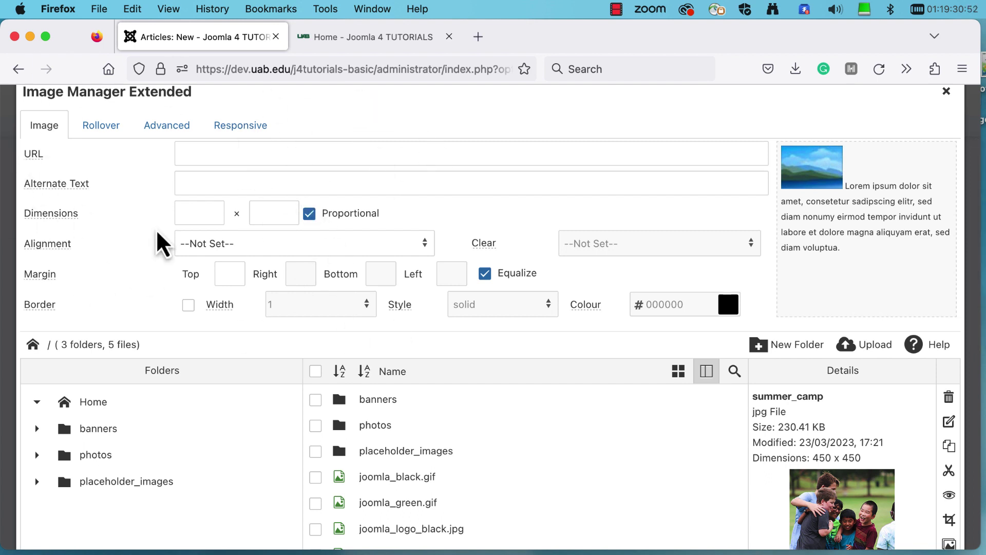
{"action": "scroll", "coordinate": [726, 137], "scroll_direction": "down", "scroll_amount": 3}
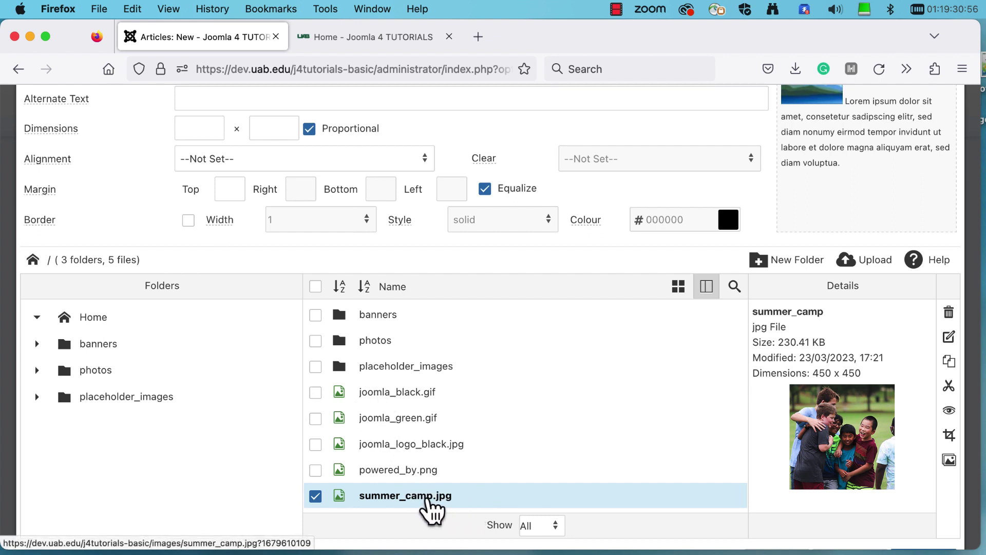
{"action": "left_click", "coordinate": [415, 494]}
{"action": "scroll", "coordinate": [299, 199], "scroll_direction": "up", "scroll_amount": 3}
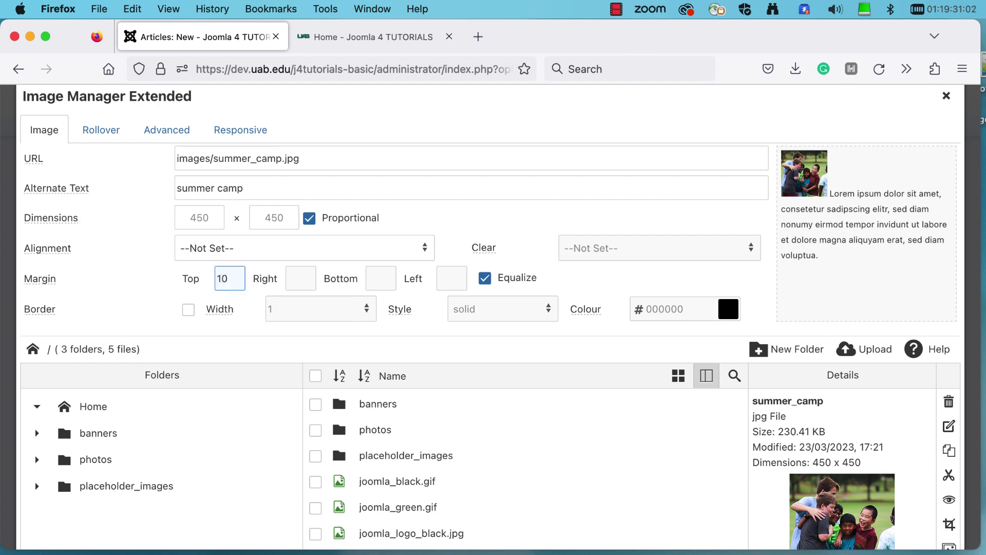
{"action": "left_click", "coordinate": [310, 325]}
- Set the image's alternate text to "Youth group outside on the Campus Green during summer camp"
{"action": "left_click", "coordinate": [258, 184]}
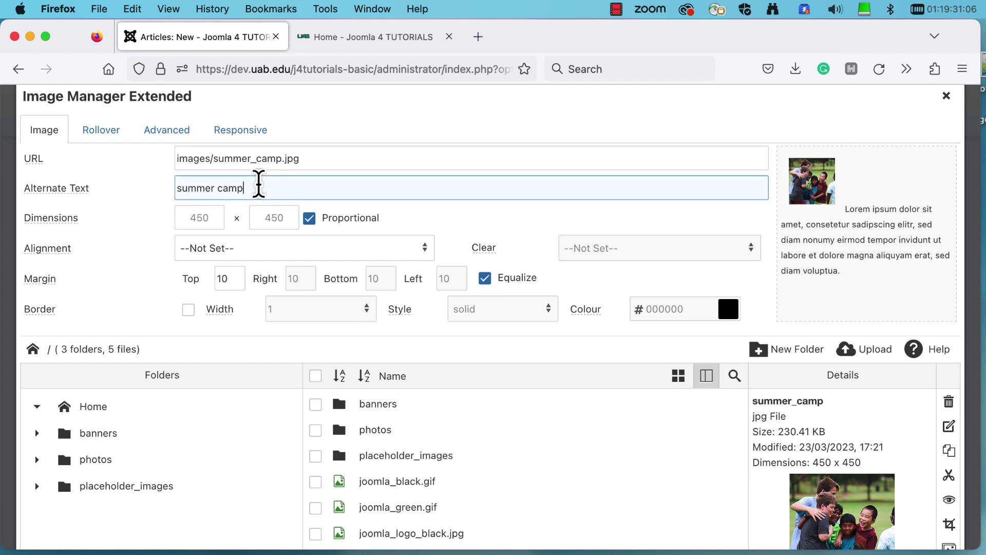
{"action": "left_click", "coordinate": [51, 189]}
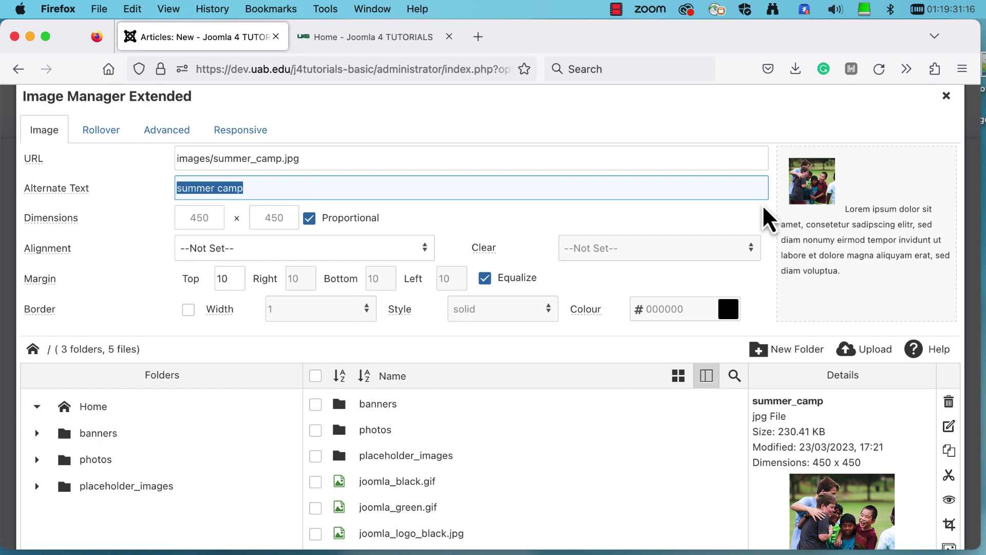
{"action": "type", "text": "Y"}
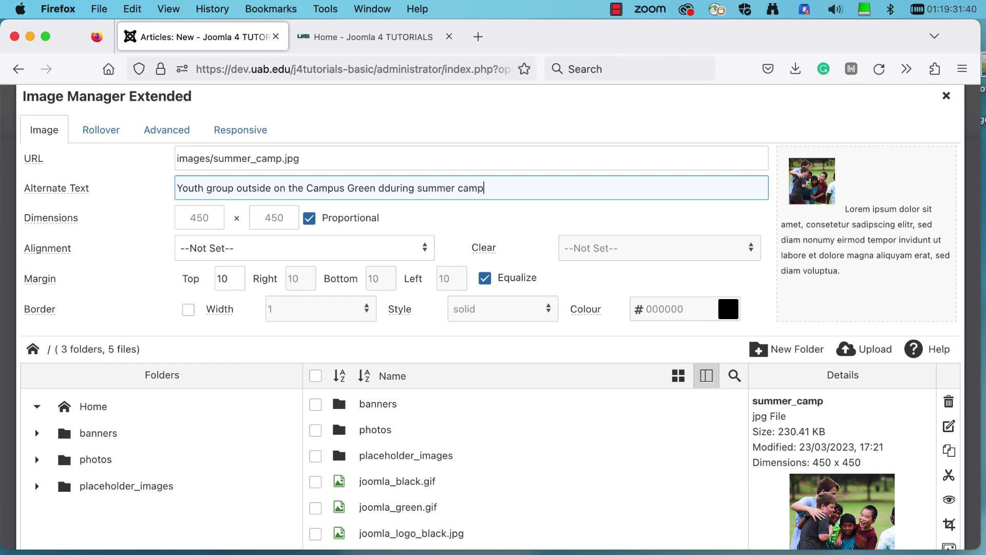
{"action": "left_click", "coordinate": [383, 187]}
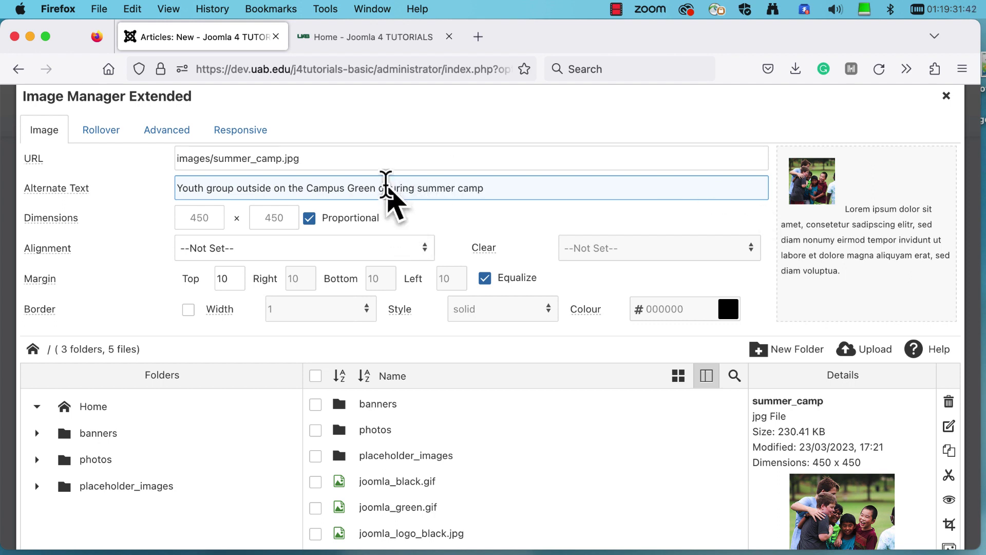
{"action": "key", "text": "BackSpace"}
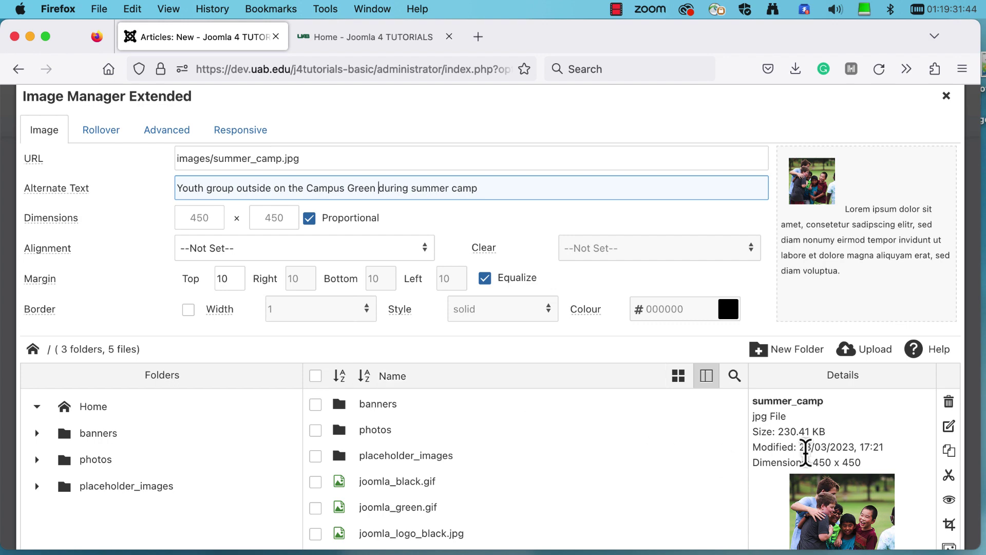
- Insert the configured summer camp image at the start of the article text
{"action": "scroll", "coordinate": [670, 455], "scroll_direction": "down", "scroll_amount": 3}
{"action": "scroll", "coordinate": [667, 455], "scroll_direction": "up", "scroll_amount": 3}
{"action": "scroll", "coordinate": [667, 456], "scroll_direction": "down", "scroll_amount": 5}
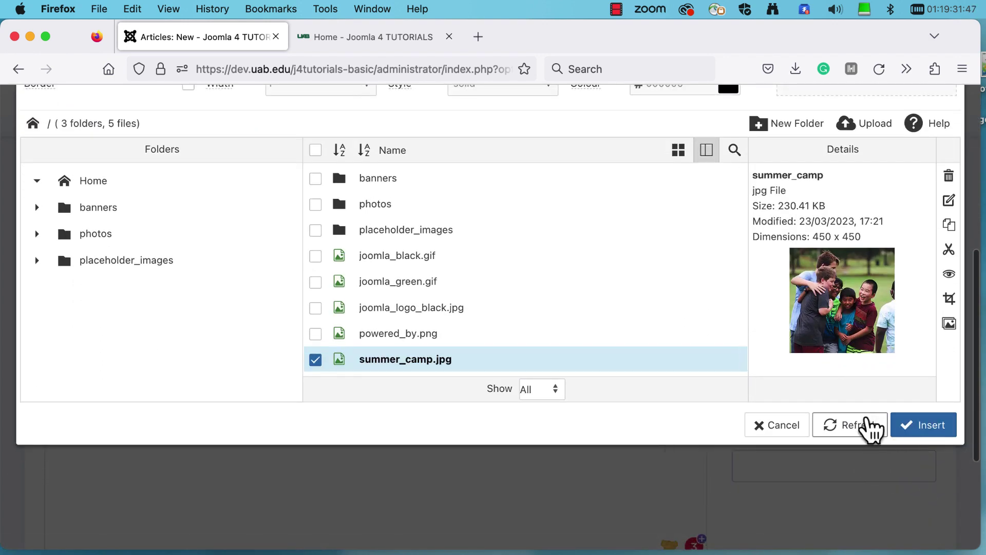
{"action": "left_click", "coordinate": [920, 426]}
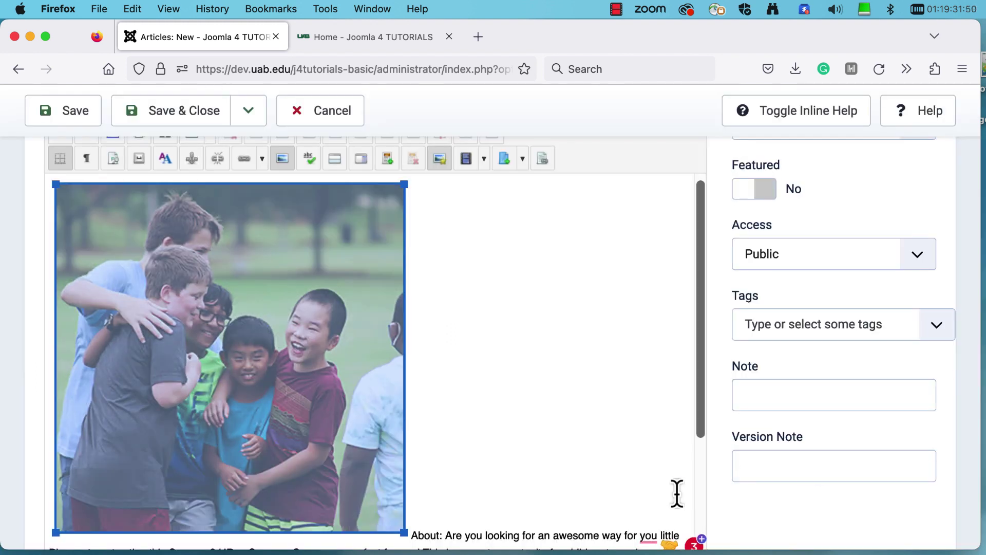
- Reopen the inserted image's properties and update its alignment to Right
{"action": "left_click", "coordinate": [439, 161]}
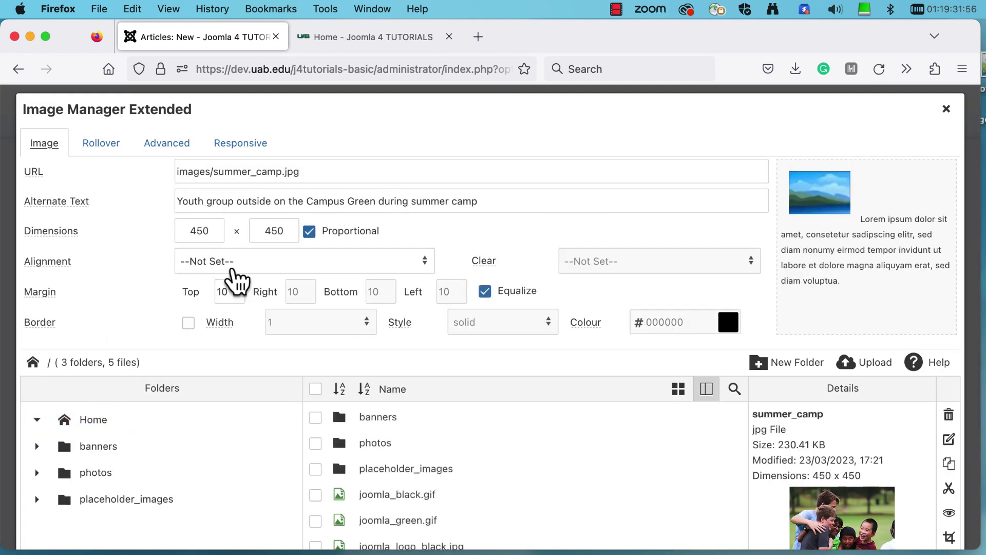
{"action": "left_click", "coordinate": [234, 262]}
{"action": "left_click", "coordinate": [226, 383]}
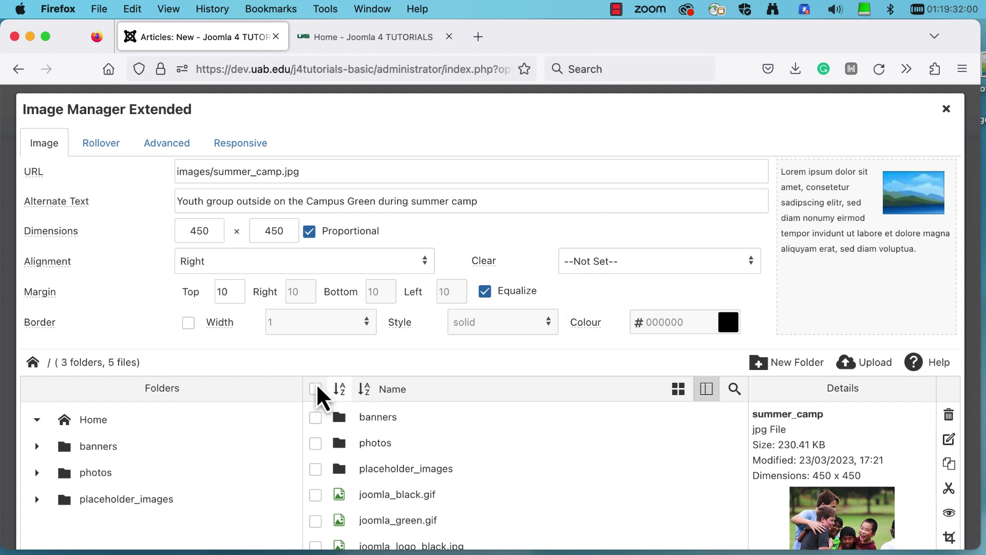
{"action": "scroll", "coordinate": [669, 430], "scroll_direction": "down", "scroll_amount": 5}
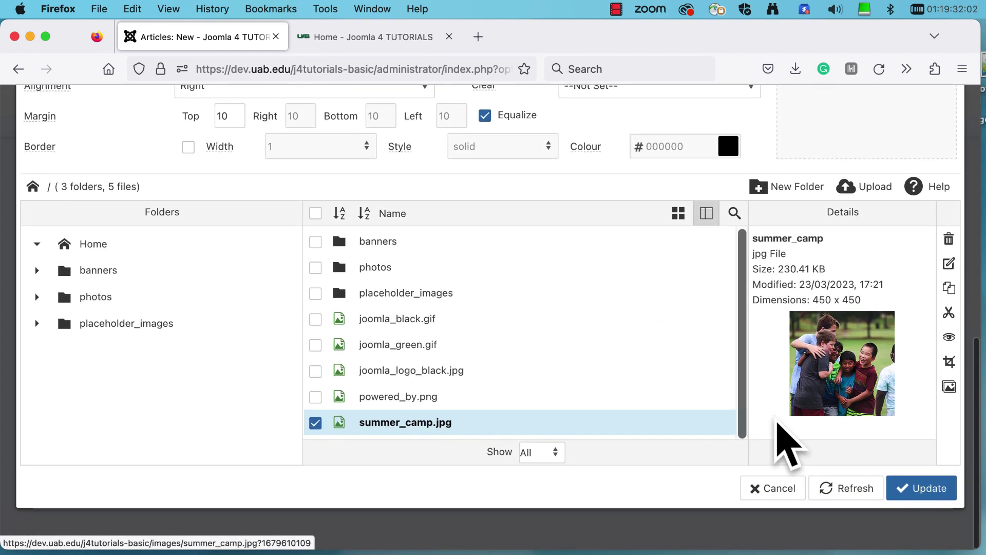
{"action": "left_click", "coordinate": [916, 492]}
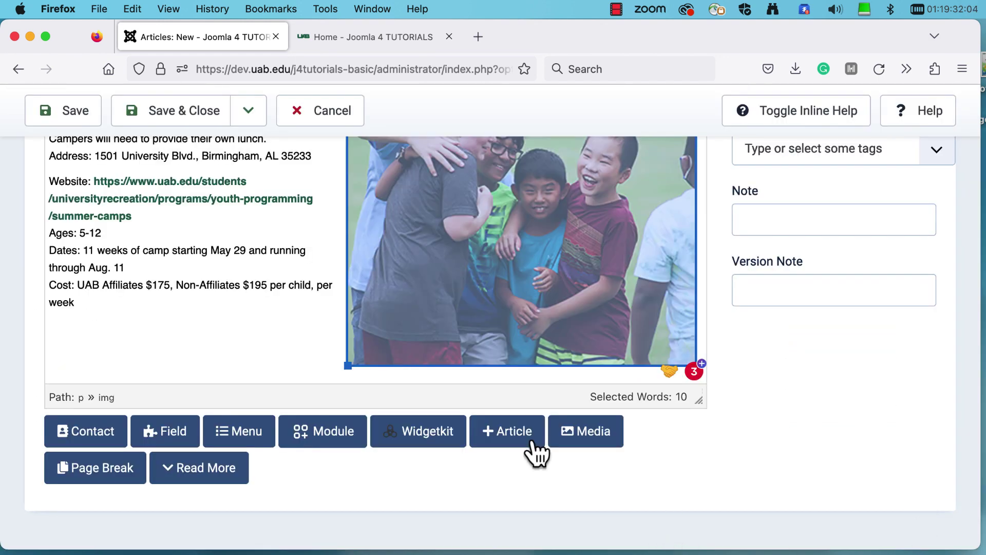
- Assign the article to the Camps category under Events
{"action": "scroll", "coordinate": [546, 445], "scroll_direction": "up", "scroll_amount": 3}
{"action": "scroll", "coordinate": [387, 337], "scroll_direction": "up", "scroll_amount": 3}
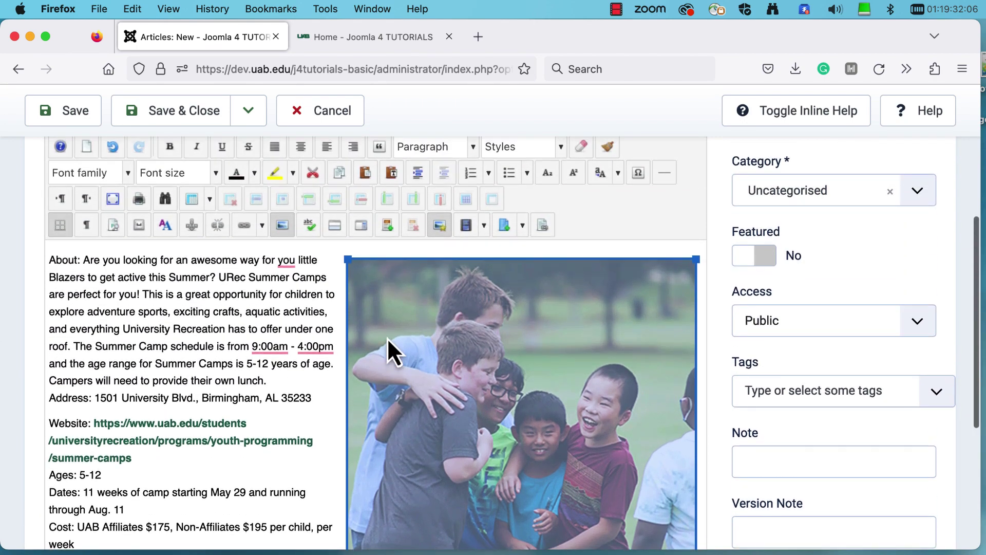
{"action": "scroll", "coordinate": [387, 337], "scroll_direction": "down", "scroll_amount": 5}
{"action": "scroll", "coordinate": [386, 338], "scroll_direction": "up", "scroll_amount": 10}
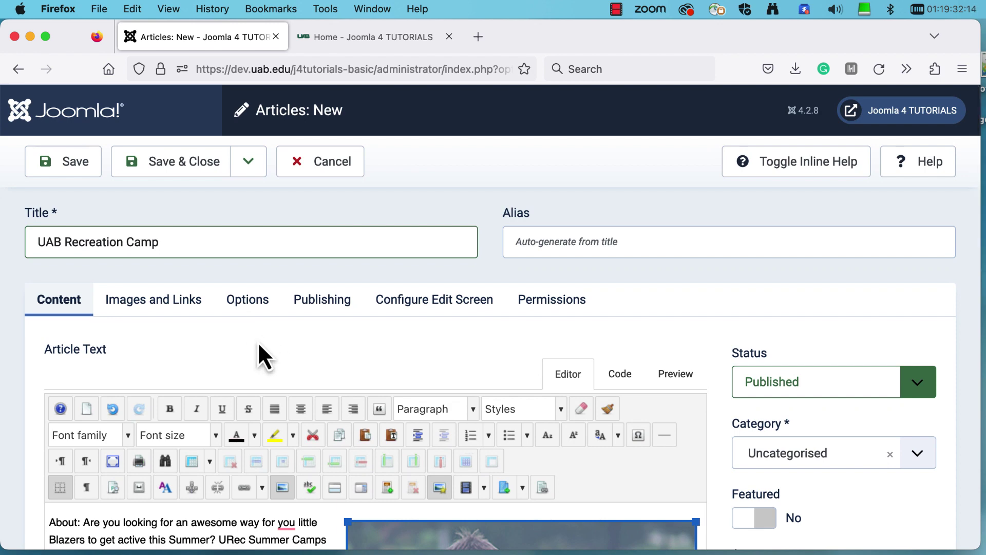
{"action": "left_click", "coordinate": [918, 455]}
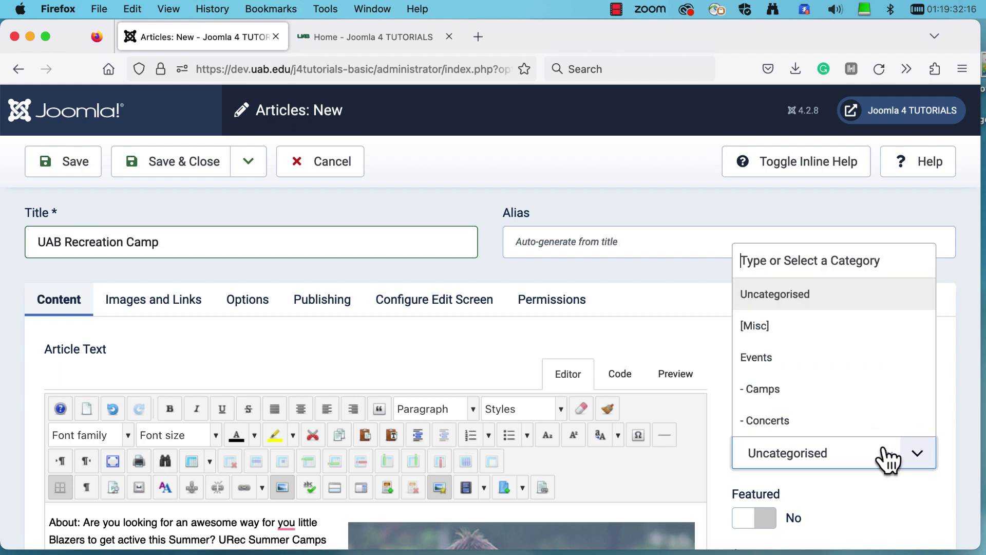
{"action": "left_click", "coordinate": [790, 399]}
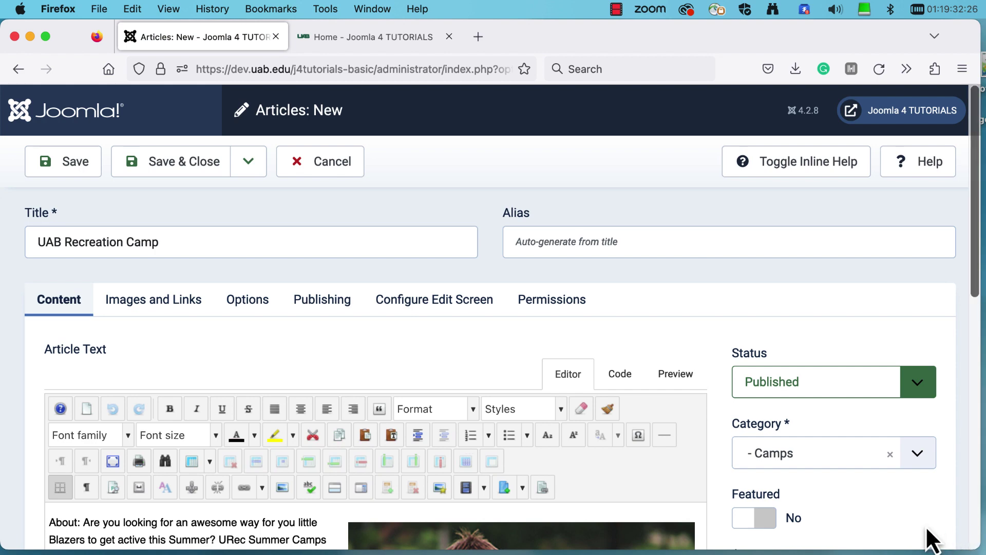
- Review the article's content together with its status, category, featured, access, tags and note settings
{"action": "scroll", "coordinate": [925, 524], "scroll_direction": "down", "scroll_amount": 5}
{"action": "scroll", "coordinate": [925, 525], "scroll_direction": "down", "scroll_amount": 3}
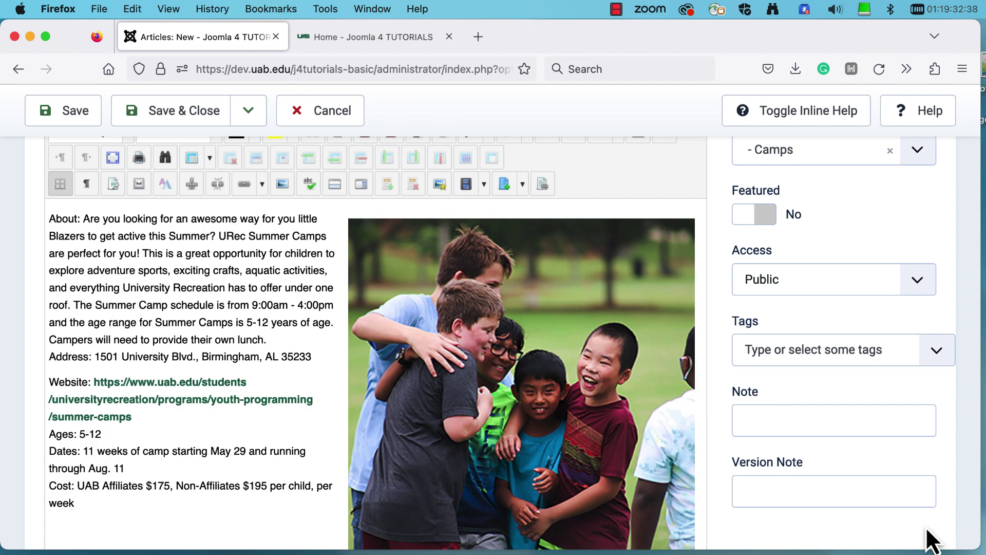
{"action": "scroll", "coordinate": [863, 488], "scroll_direction": "up", "scroll_amount": 10}
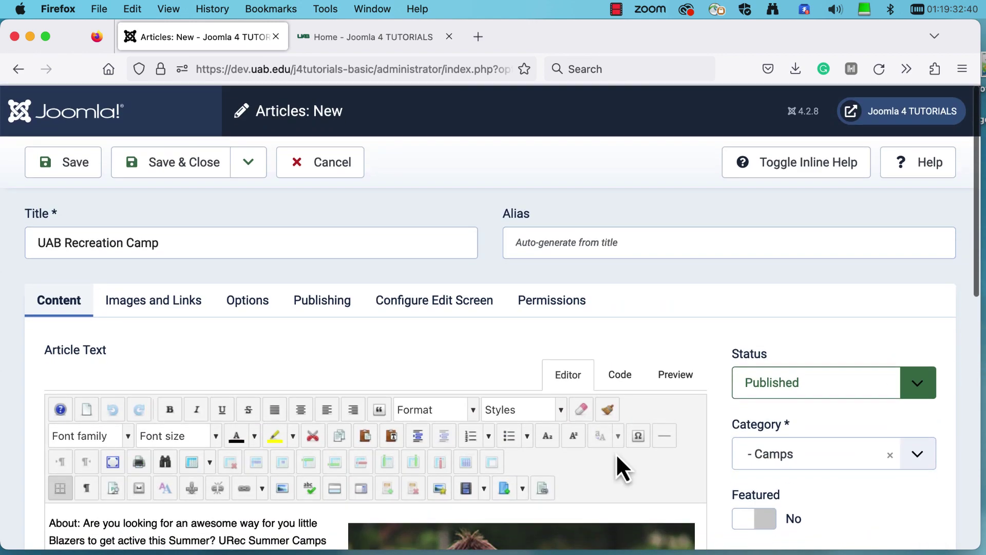
{"action": "scroll", "coordinate": [854, 491], "scroll_direction": "down", "scroll_amount": 5}
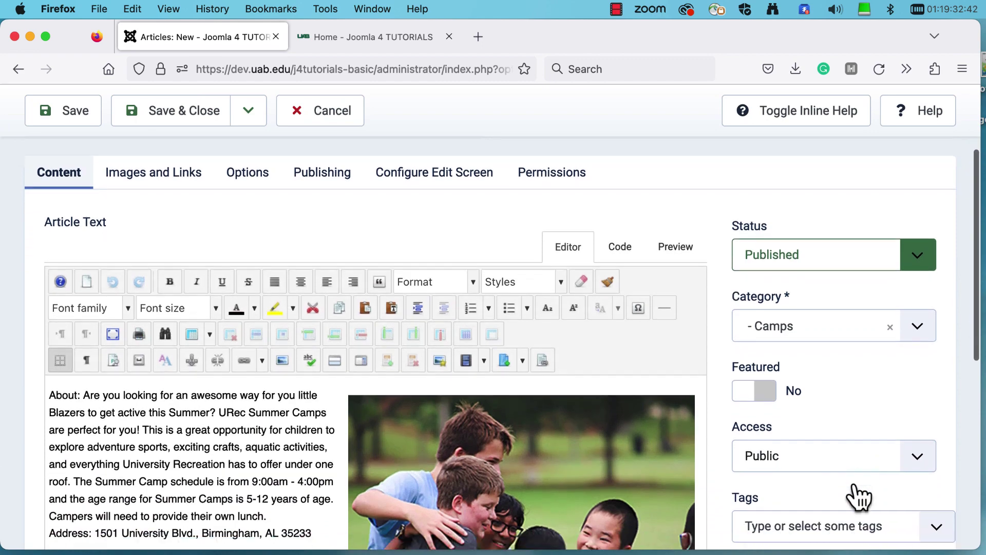
{"action": "scroll", "coordinate": [903, 426], "scroll_direction": "down", "scroll_amount": 5}
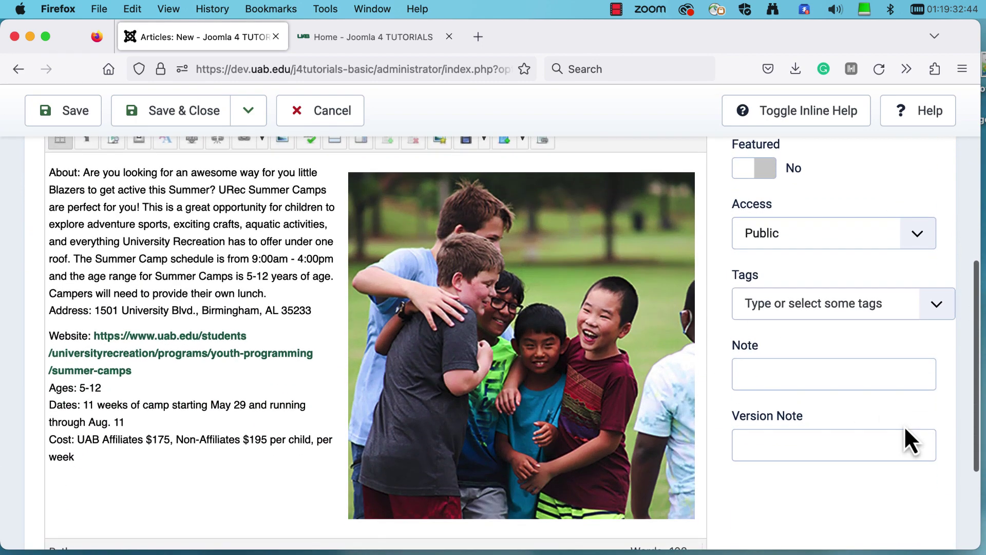
{"action": "scroll", "coordinate": [904, 425], "scroll_direction": "up", "scroll_amount": 10}
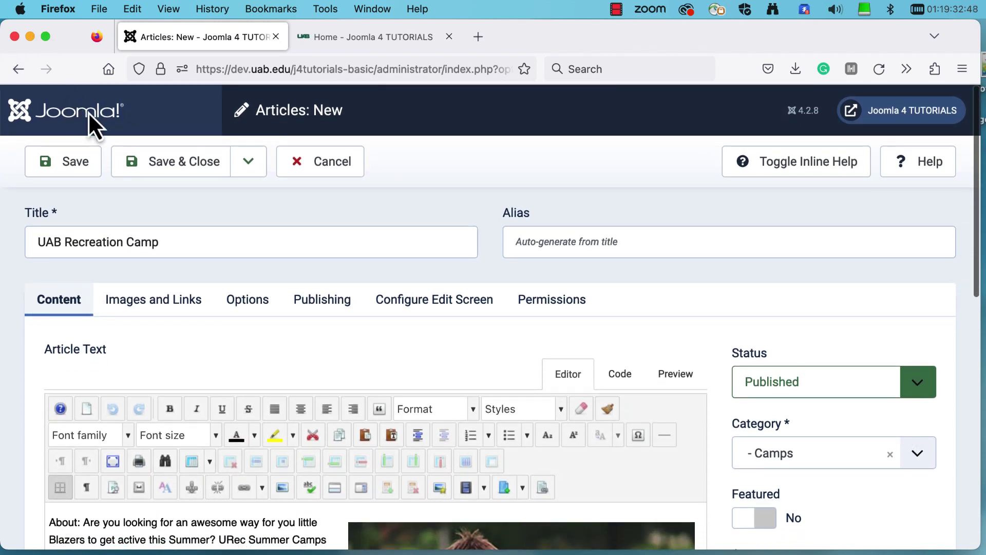
- Save and close the UAB Recreation Camp article and check its entry in the article list
{"action": "left_click", "coordinate": [156, 162]}
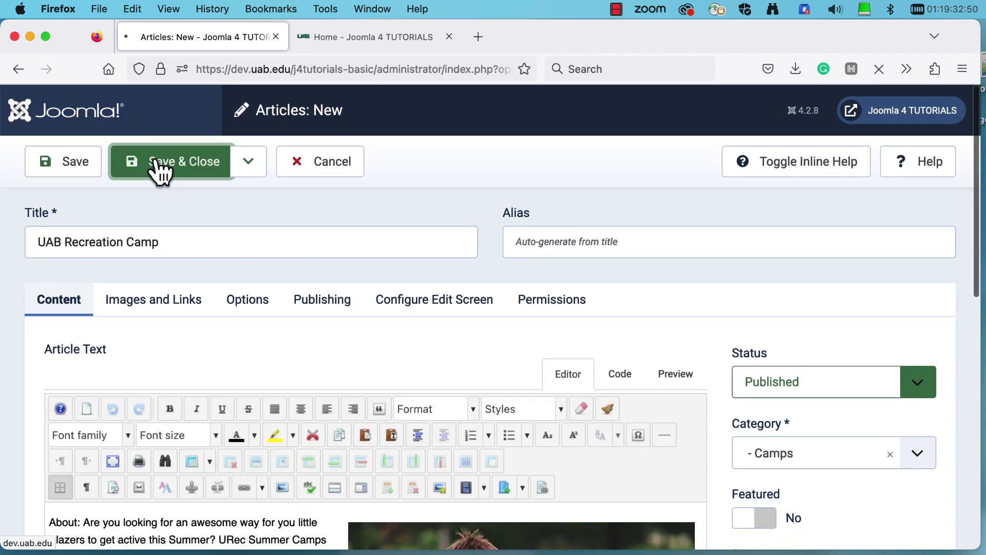
{"action": "scroll", "coordinate": [442, 407], "scroll_direction": "down", "scroll_amount": 8}
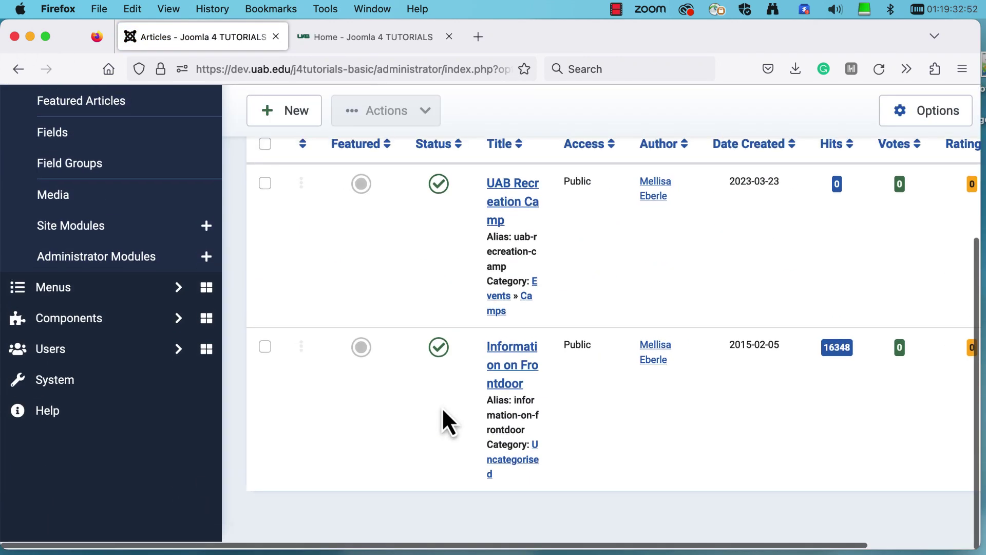
{"action": "scroll", "coordinate": [397, 296], "scroll_direction": "up", "scroll_amount": 4}
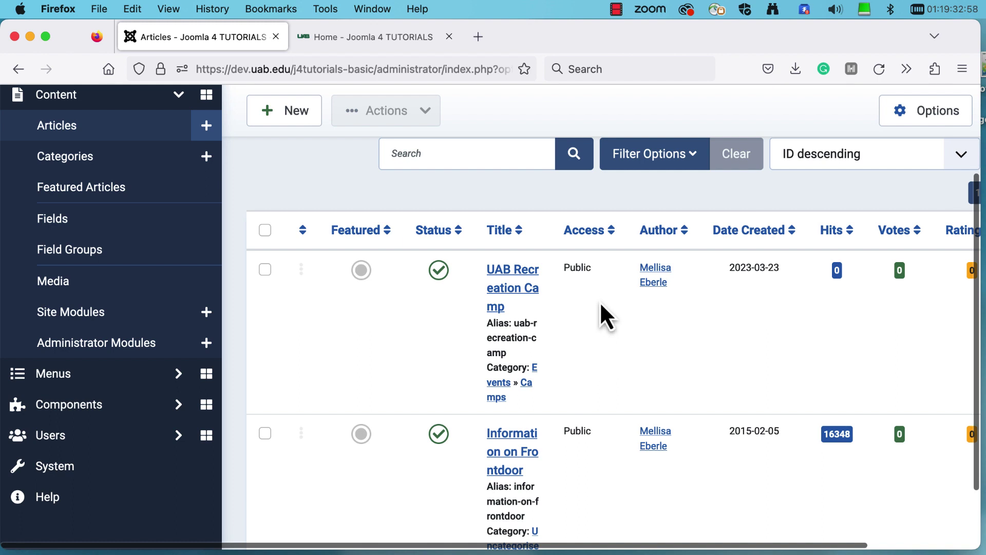
- Filter the article list by the Camps category, and clear the filter after viewing the matching articles
{"action": "scroll", "coordinate": [600, 308], "scroll_direction": "up", "scroll_amount": 3}
{"action": "left_click", "coordinate": [670, 232]}
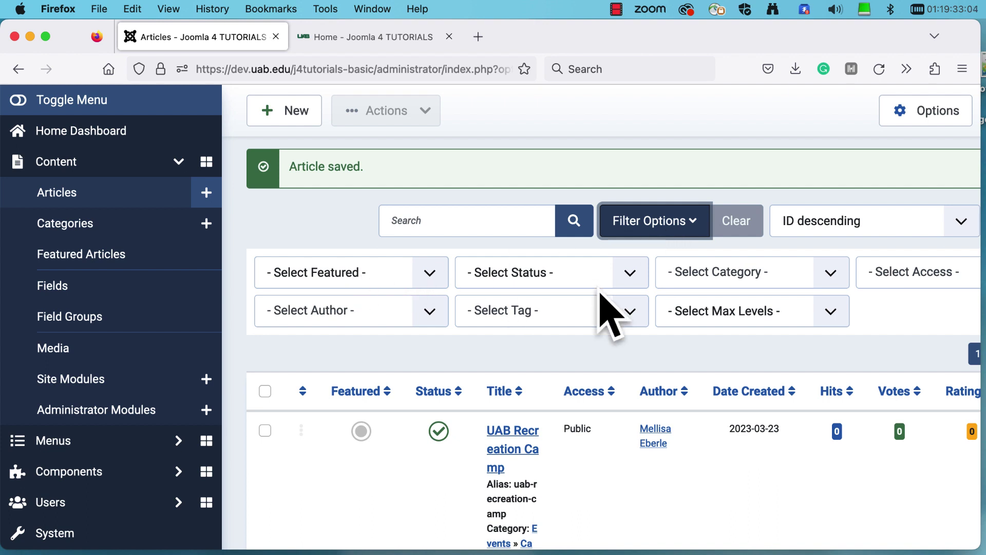
{"action": "left_click", "coordinate": [837, 277]}
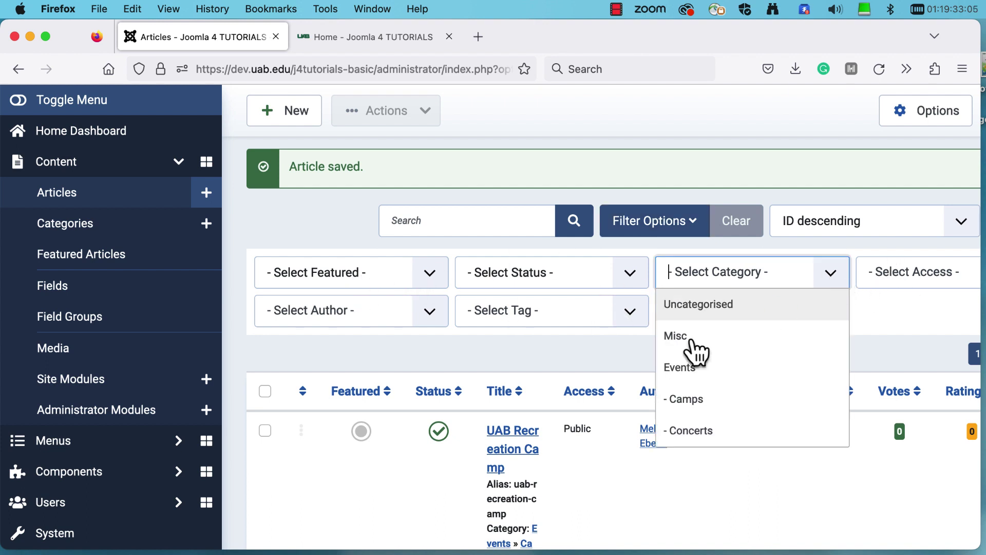
{"action": "left_click", "coordinate": [690, 396]}
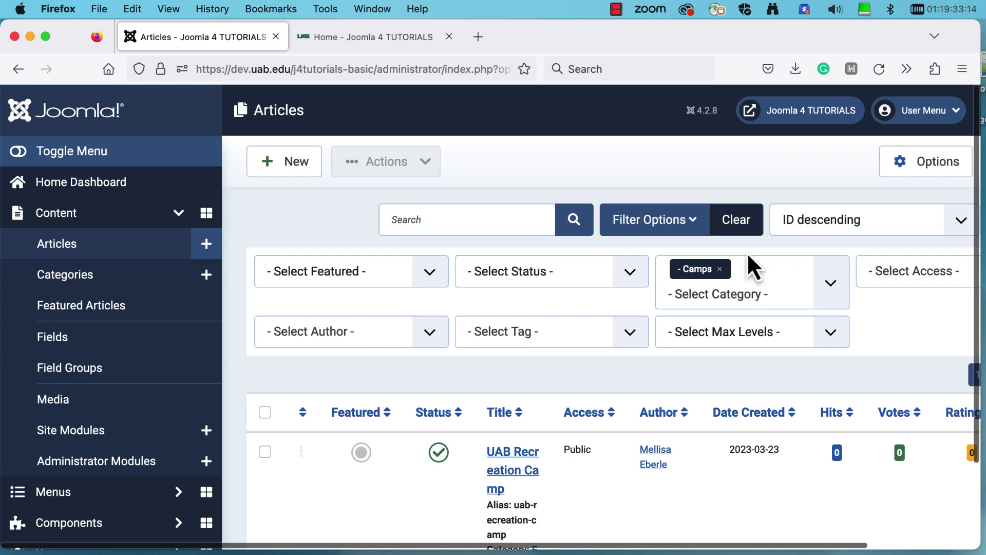
{"action": "left_click", "coordinate": [738, 221]}
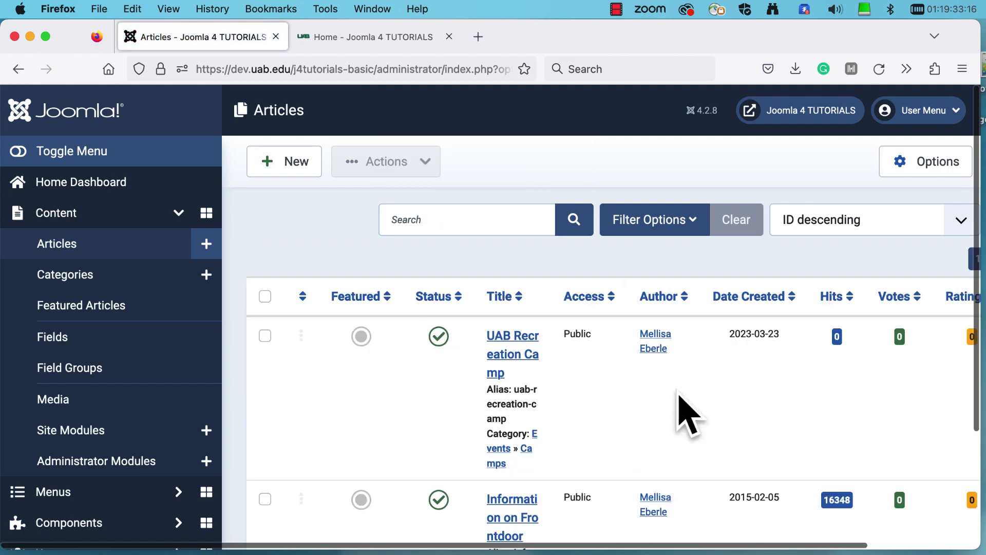
{"action": "scroll", "coordinate": [683, 410], "scroll_direction": "down", "scroll_amount": 3}
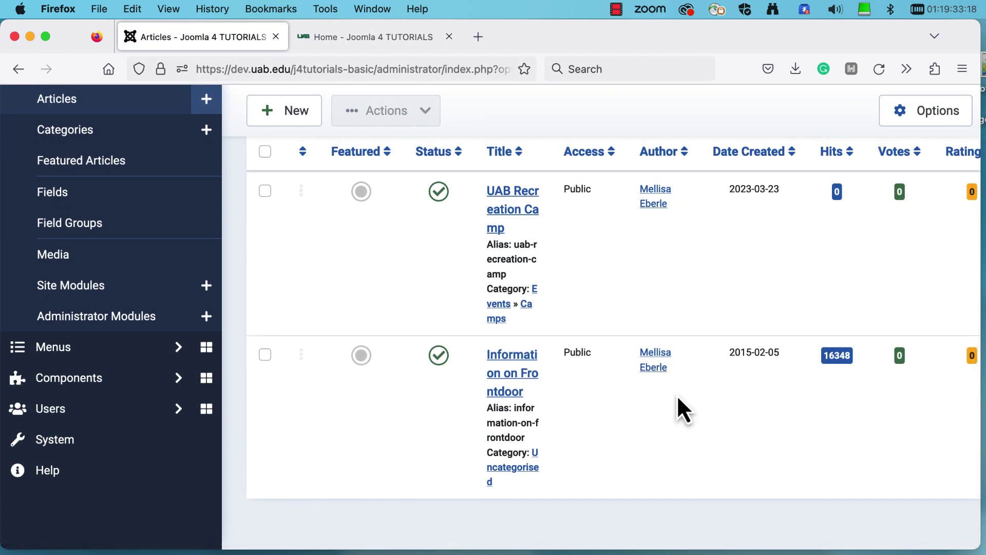